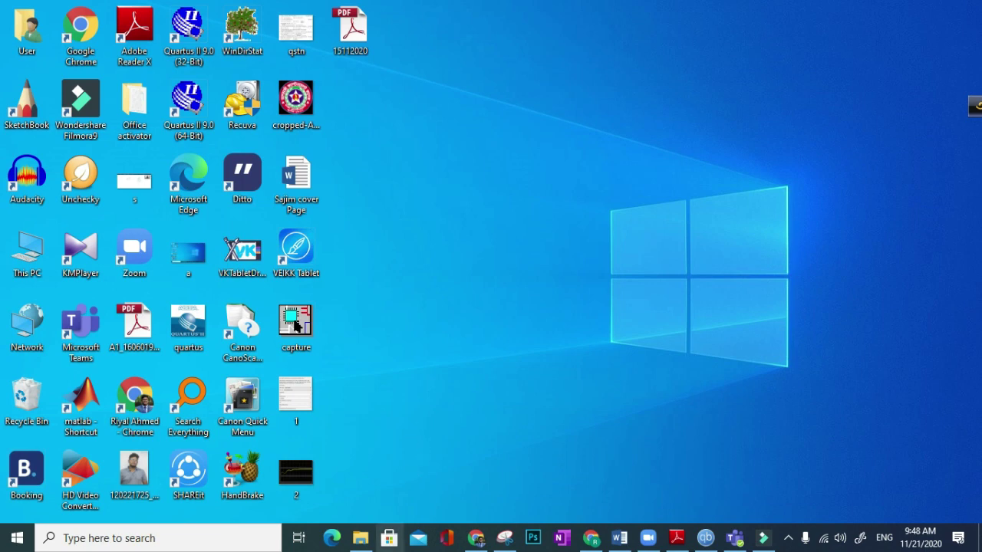
Step: Open the Proteus Professional 8.9 SP0 Build 27865 folder, then its same-named inner folder
click(368, 541)
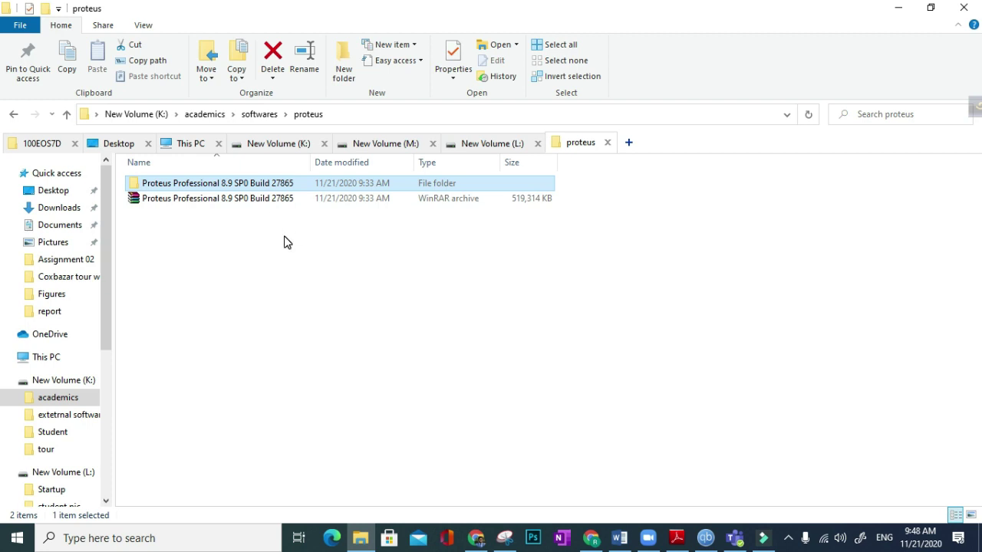
click(206, 185)
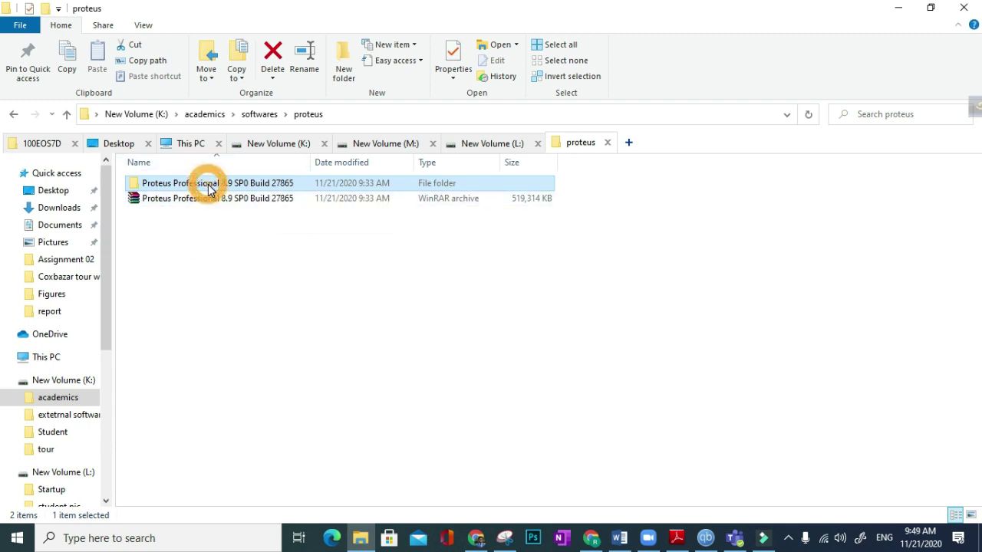
click(366, 185)
double_click(366, 185)
double_click(328, 189)
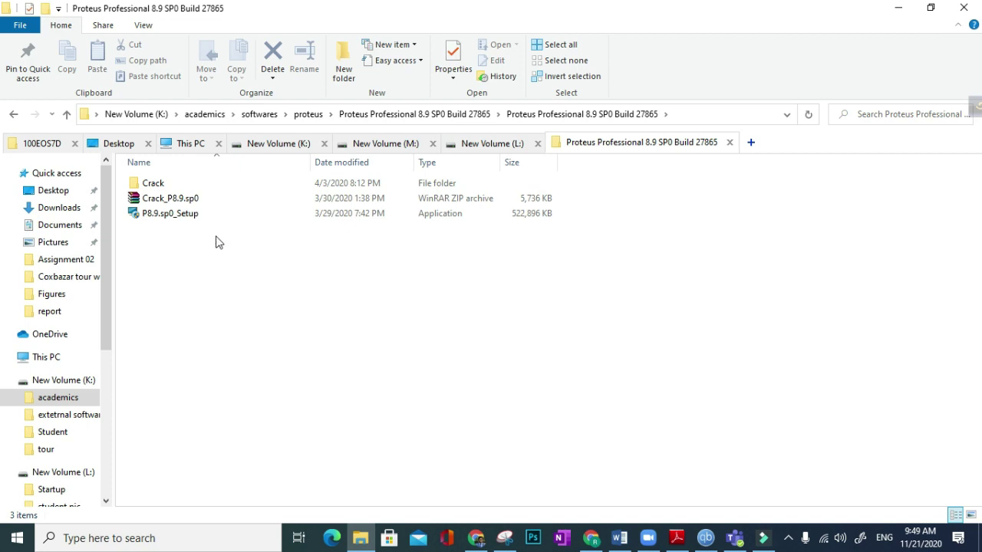
Step: Extract Crack_P8.9.sp0.zip with WinRAR into a Crack_P8.9.sp0 folder beside it, then close WinRAR
click(212, 200)
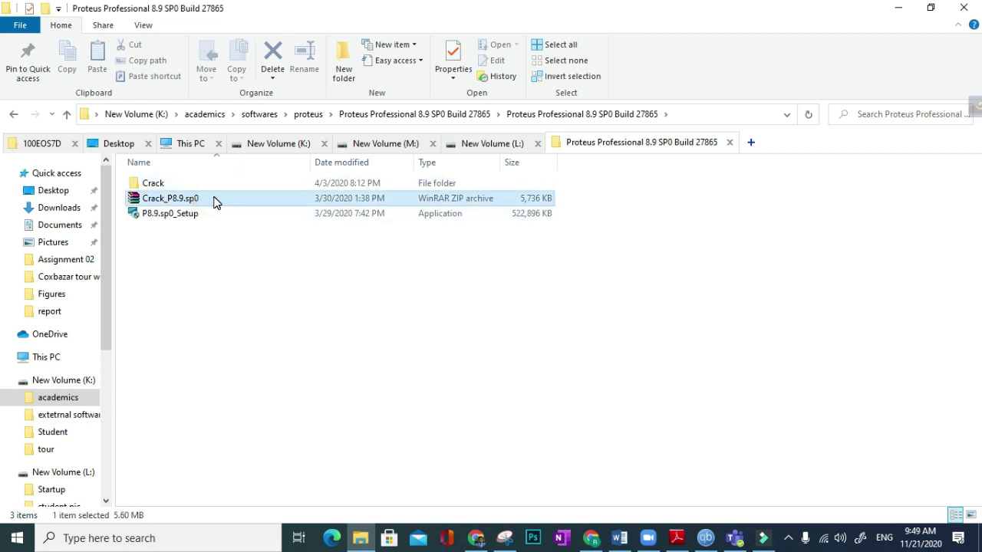
right_click(213, 199)
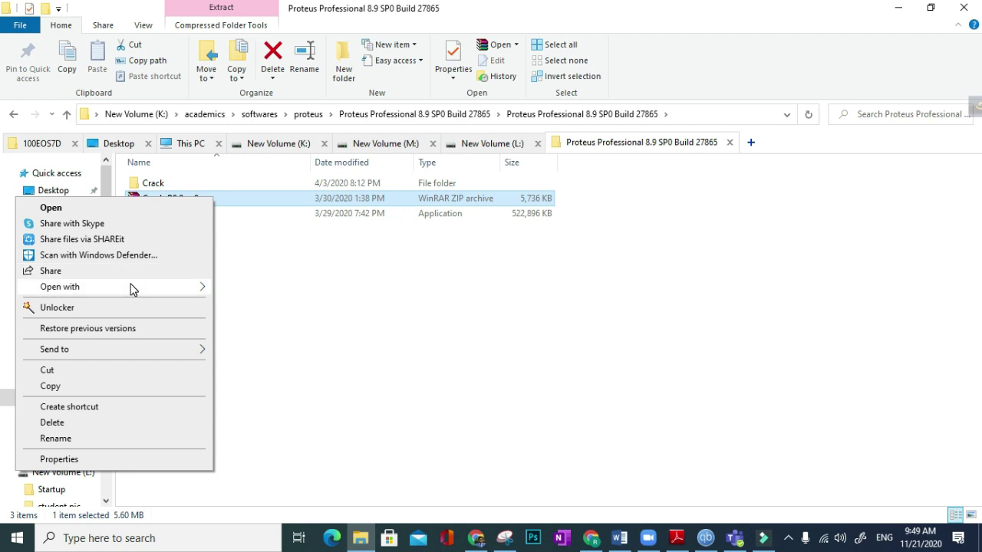
mouse_move(135, 289)
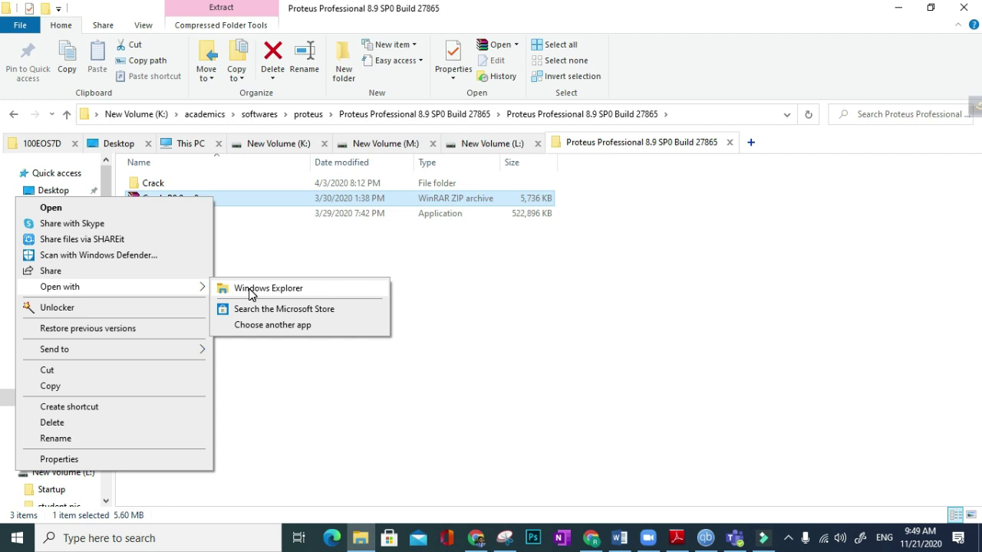
click(283, 326)
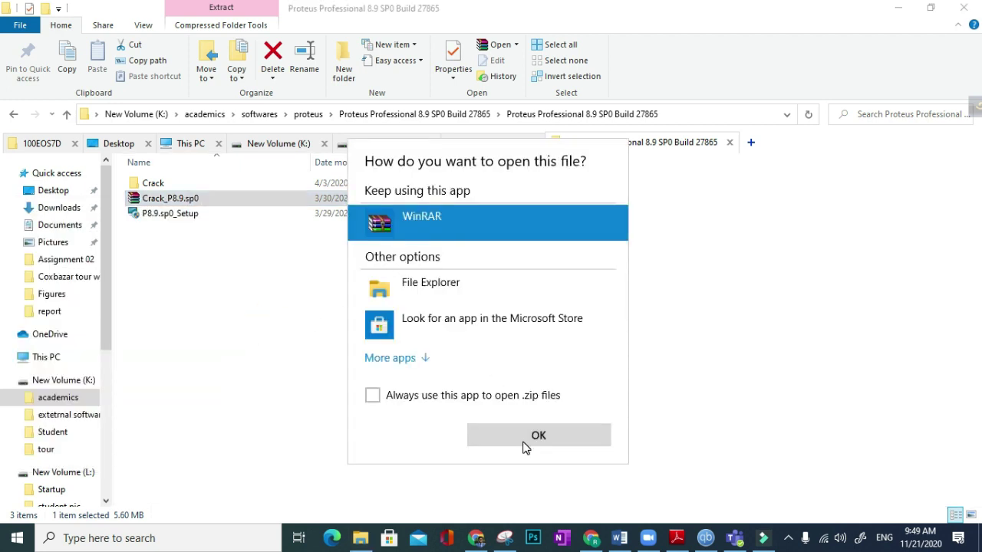
click(536, 437)
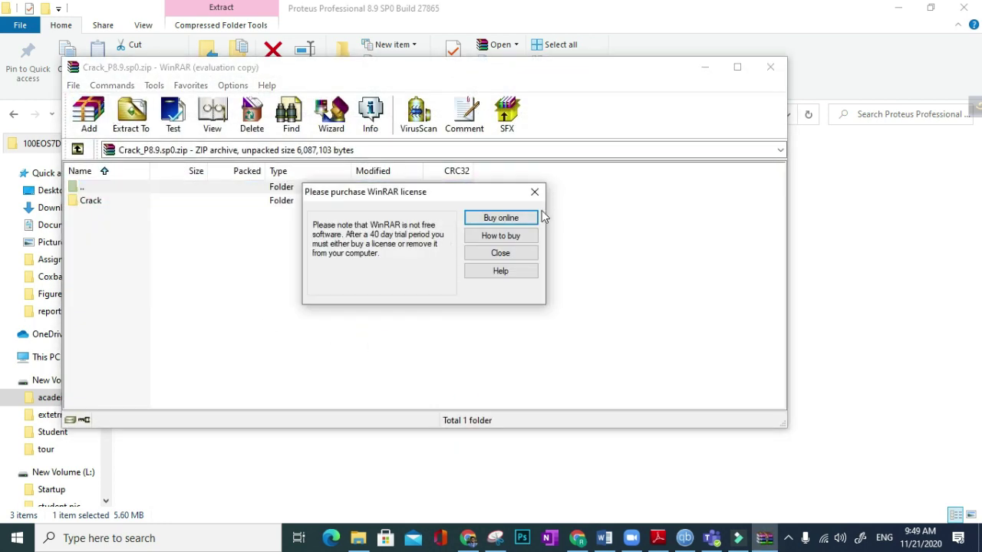
click(534, 194)
click(134, 121)
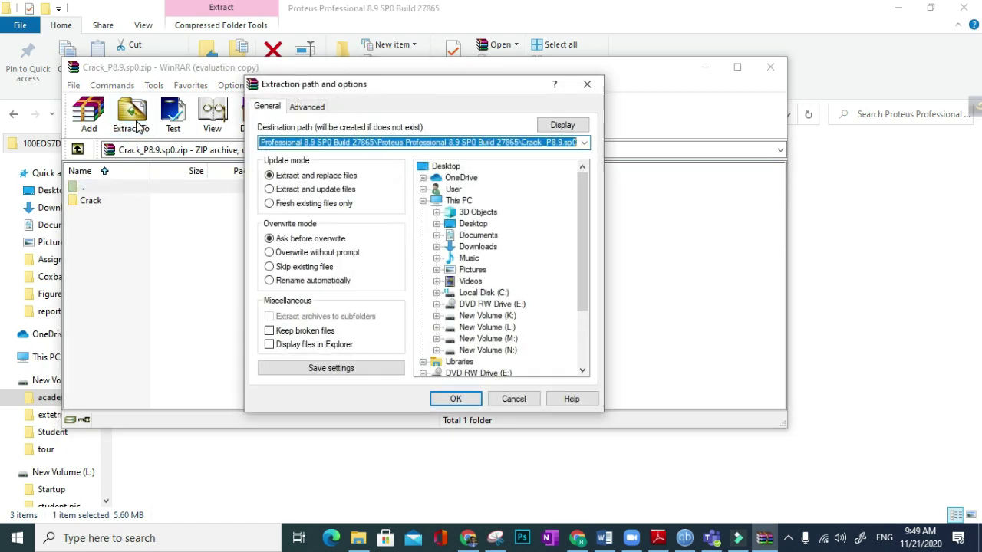
click(458, 401)
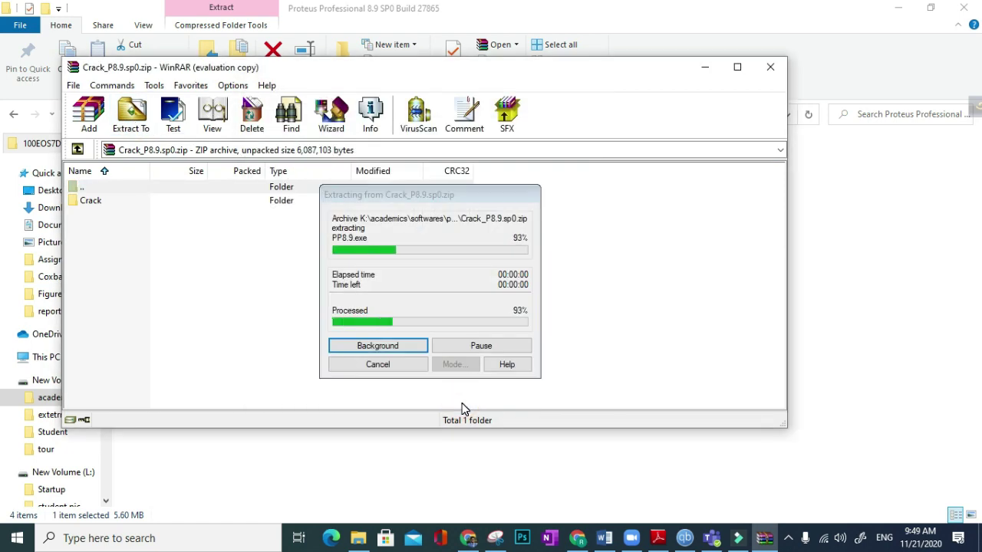
click(769, 67)
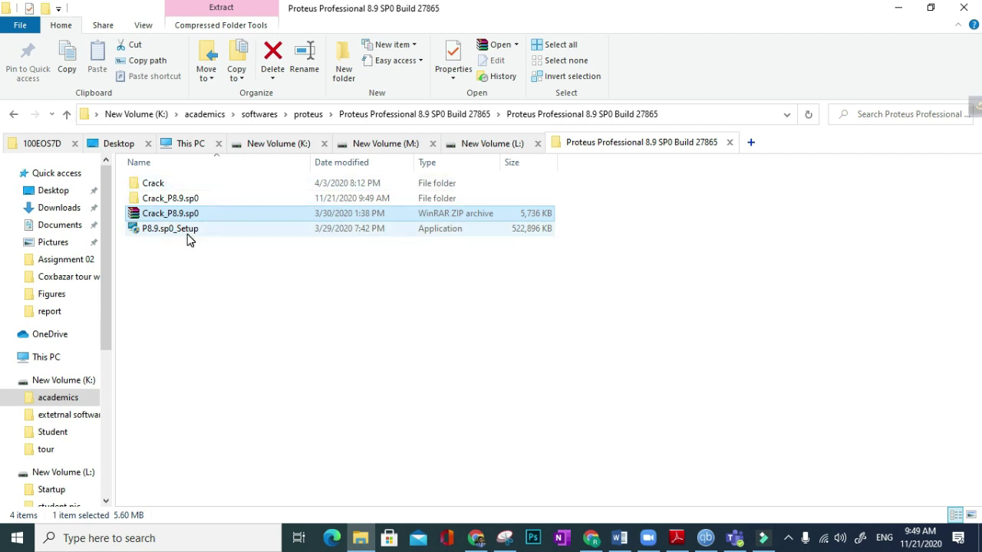
Step: Start P8.9.sp0_Setup, accept the licence terms and keep 'Use a locally installed license key'
click(228, 233)
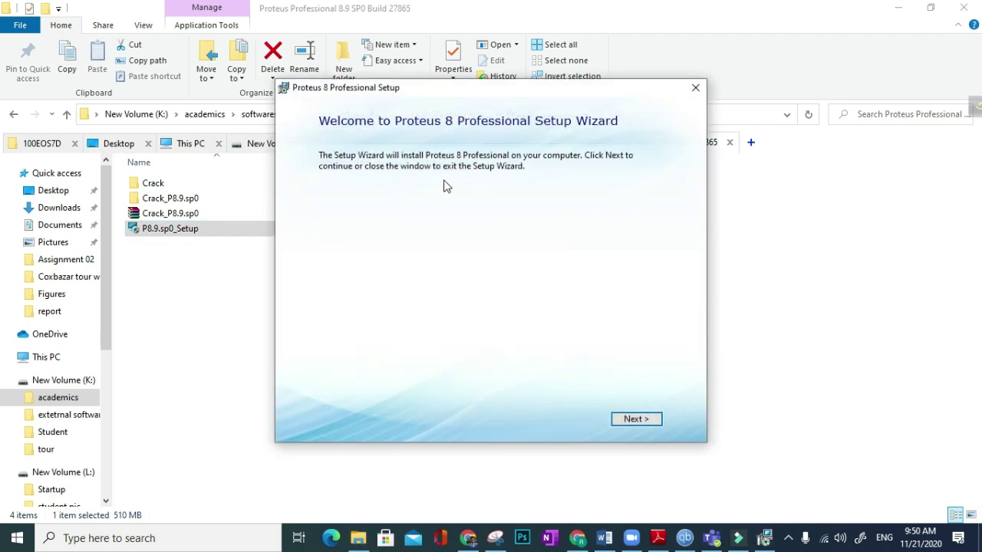
click(637, 419)
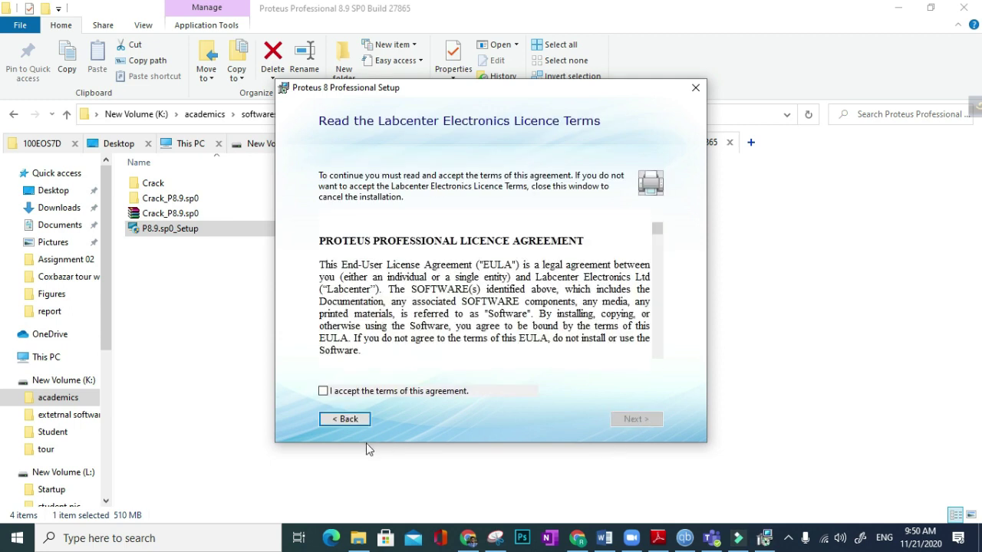
click(323, 391)
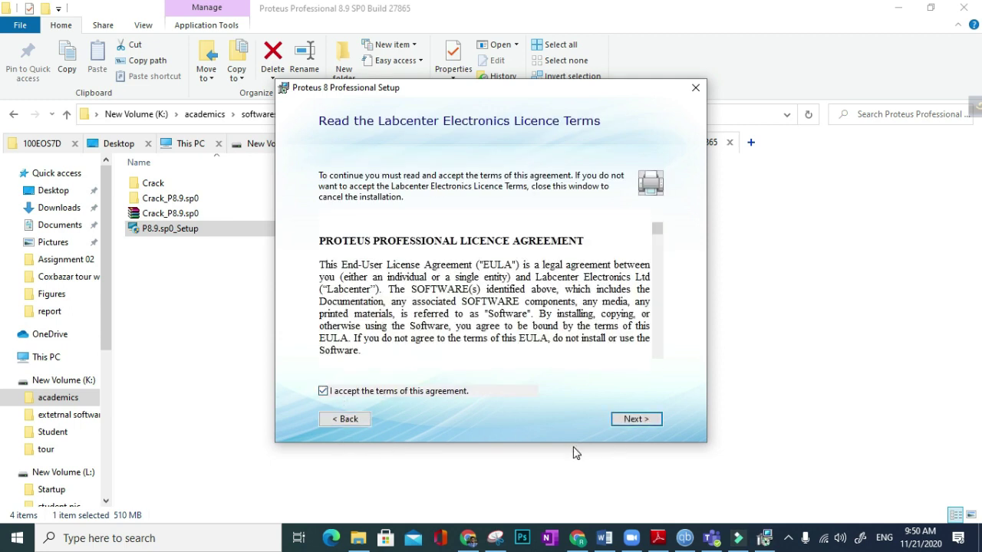
click(647, 420)
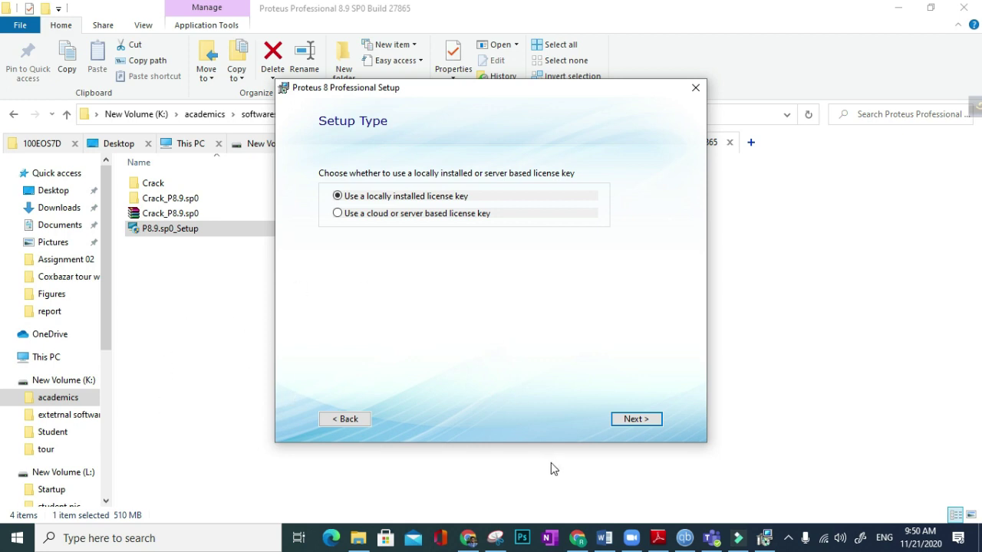
click(631, 418)
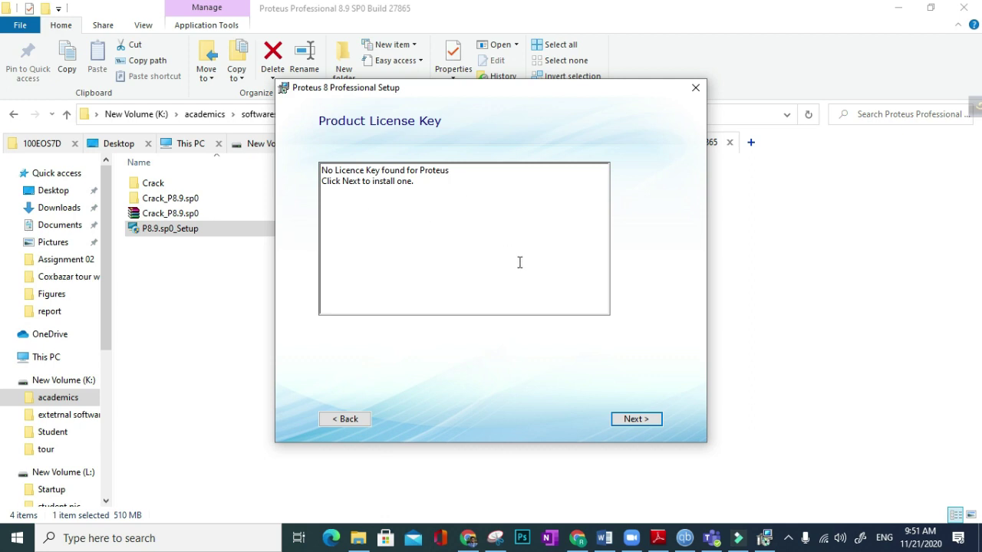
key(Return)
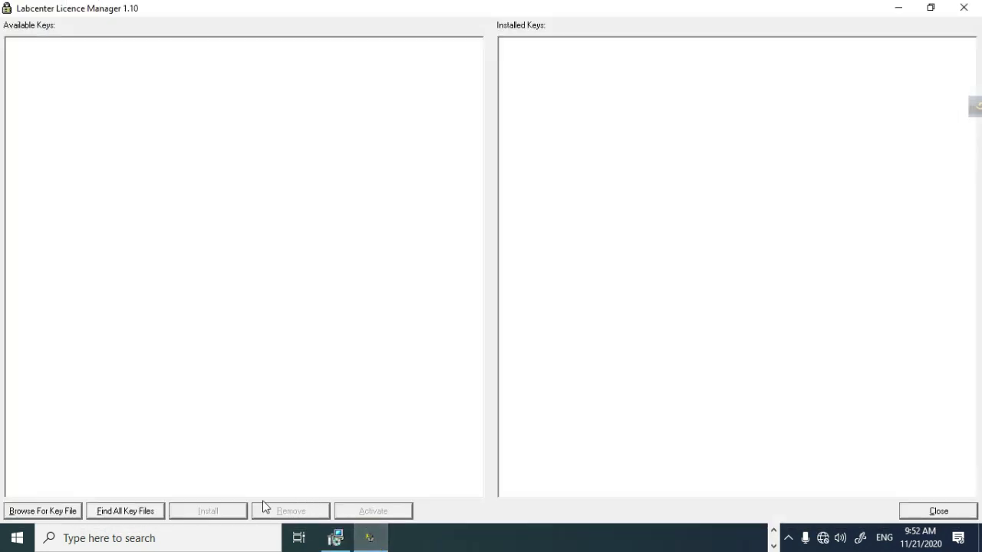
Step: Browse for a key file, going through academics > softwares > proteus to the Crack folder
click(62, 520)
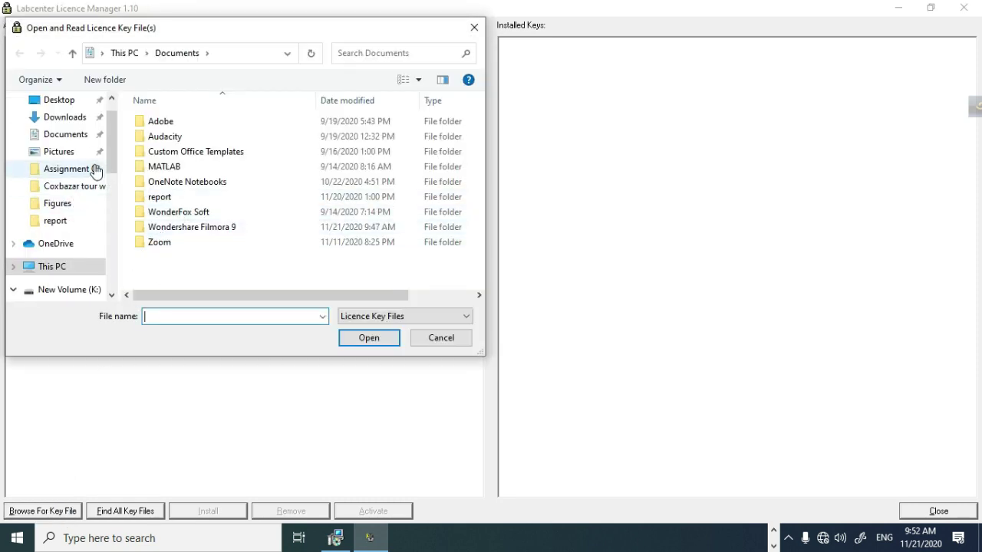
drag(110, 158, 109, 245)
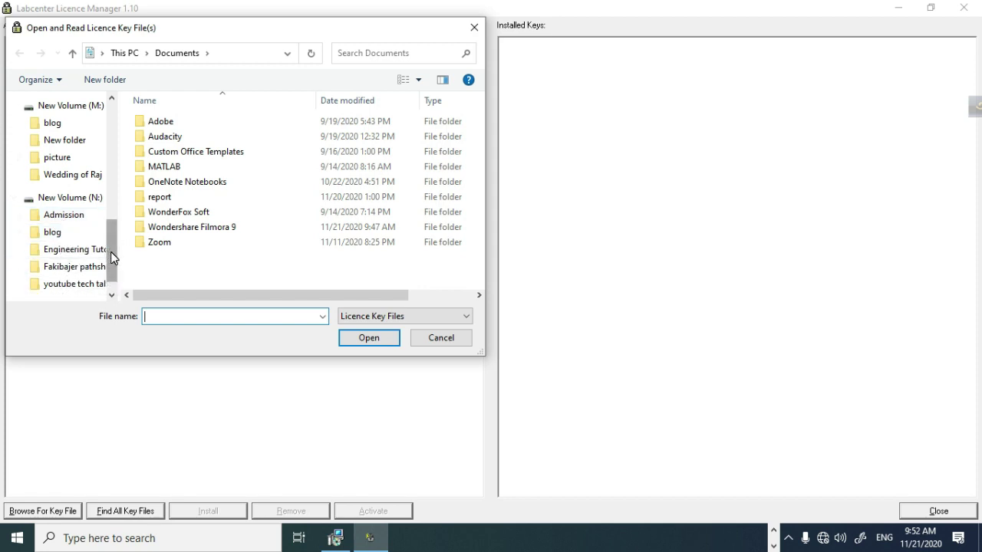
drag(110, 251, 106, 112)
scroll(99, 184, down, 3)
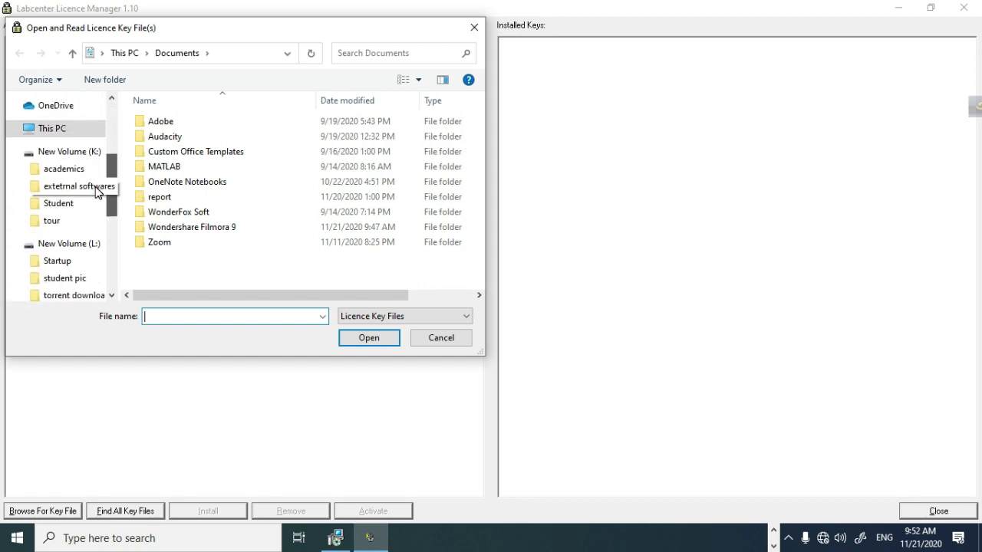
click(81, 173)
click(157, 154)
double_click(158, 154)
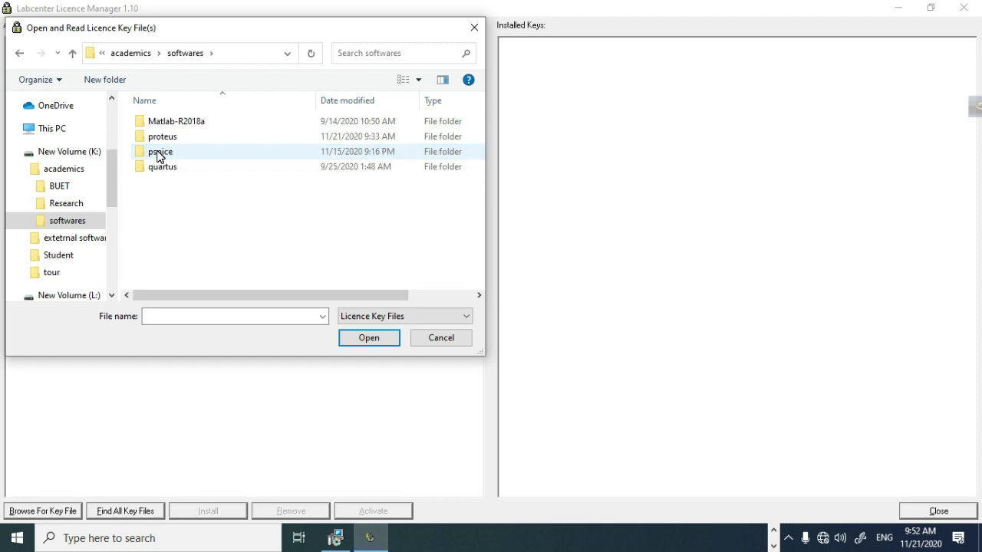
double_click(153, 139)
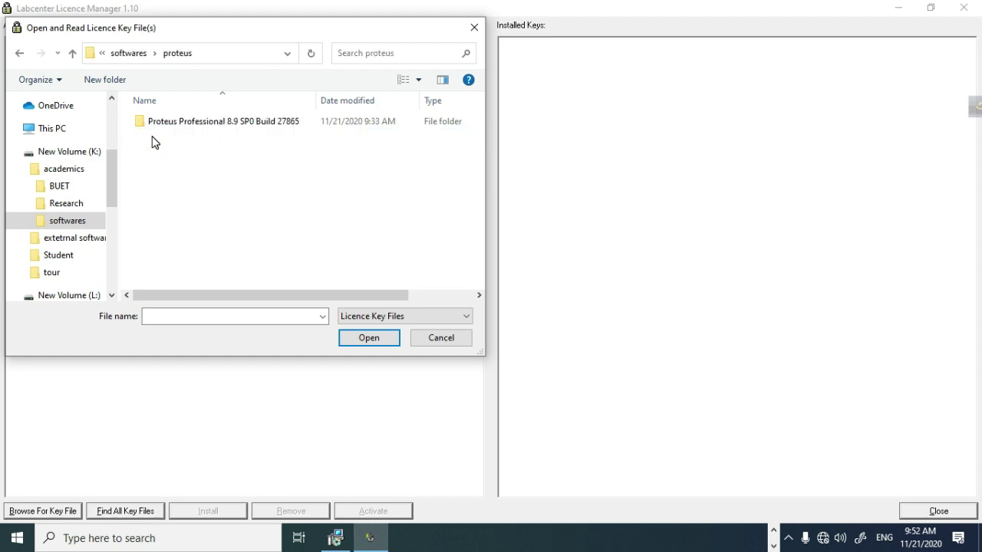
double_click(172, 128)
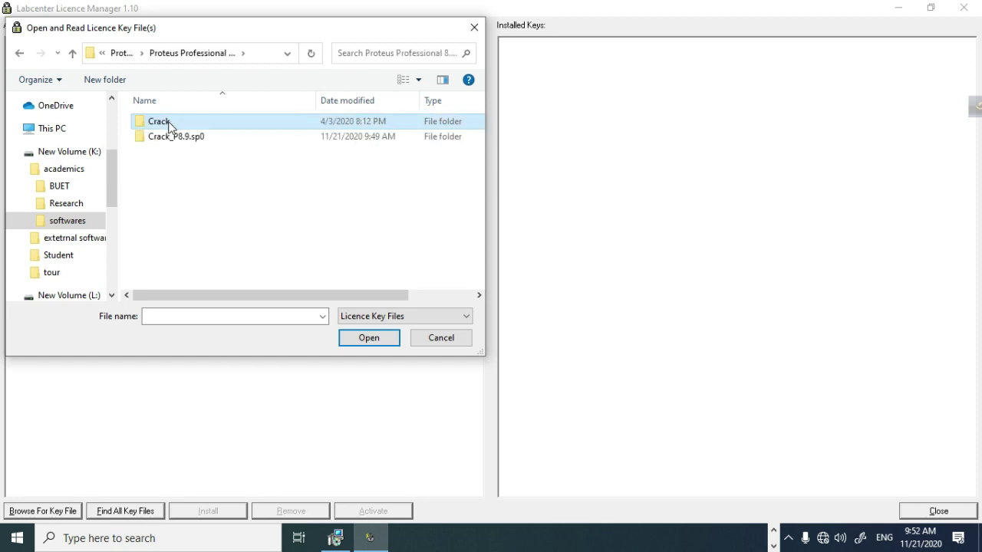
double_click(175, 126)
Step: Load Licence.lxk and install the All Design Tools key, confirming with Yes
double_click(175, 127)
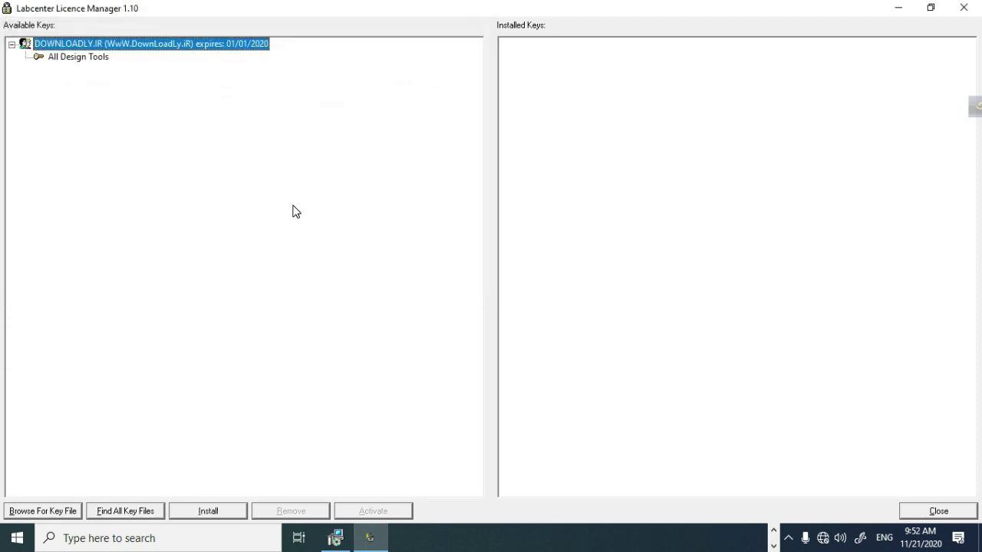
click(234, 516)
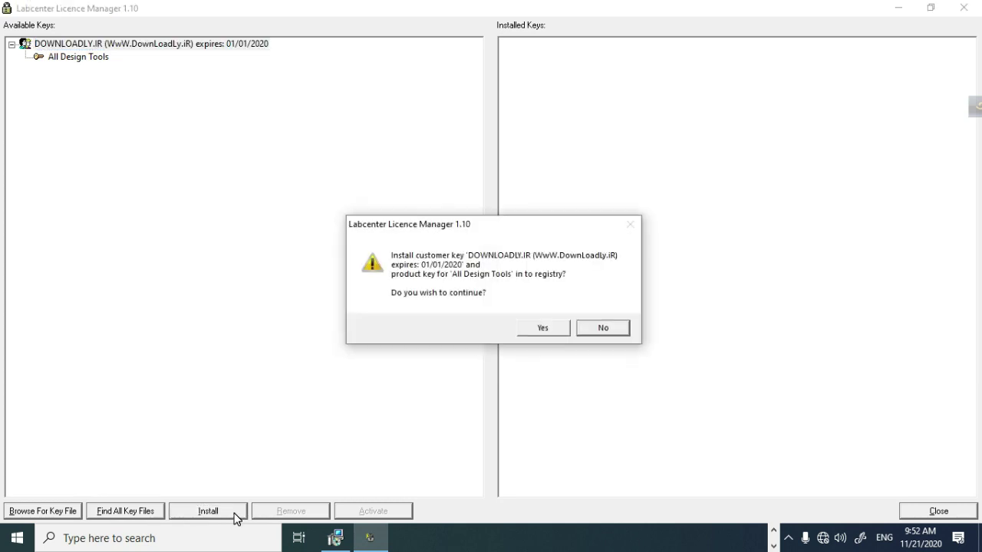
click(543, 328)
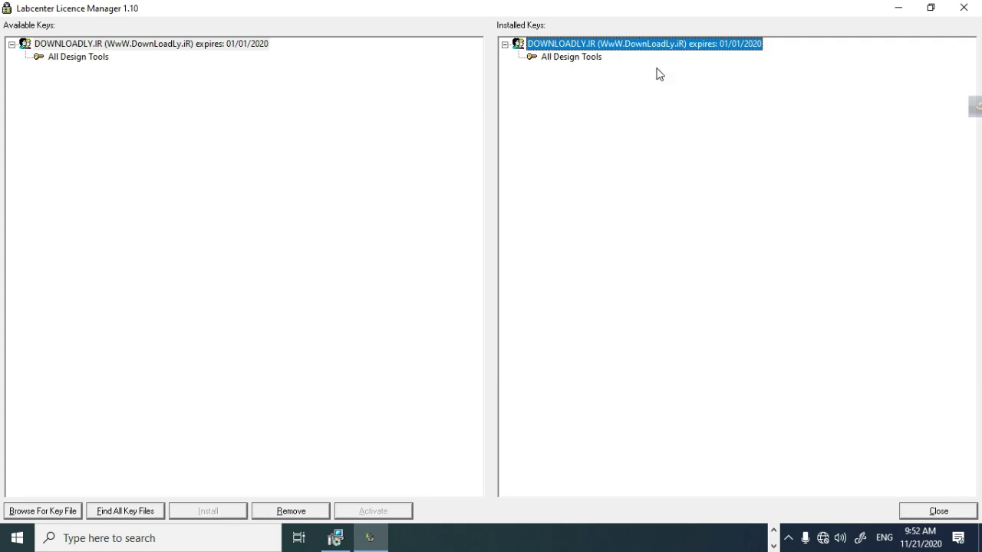
Step: Close the Licence Manager and continue setup without importing legacy styles, templates or libraries
click(939, 511)
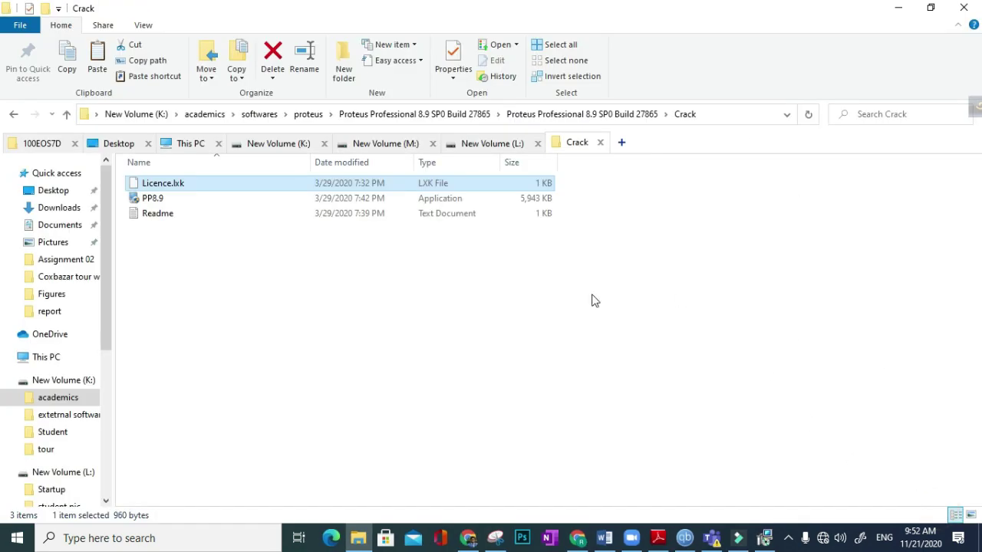
click(764, 537)
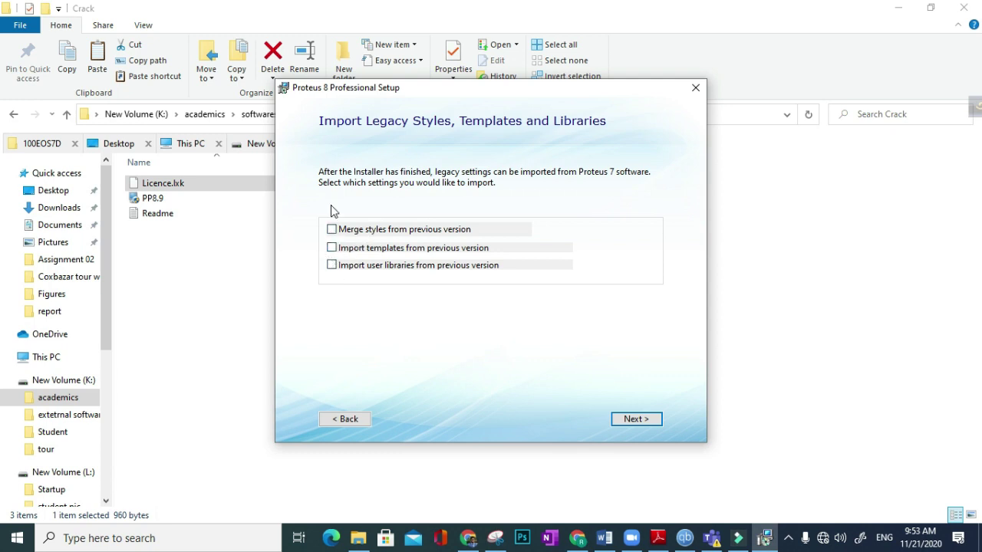
click(645, 418)
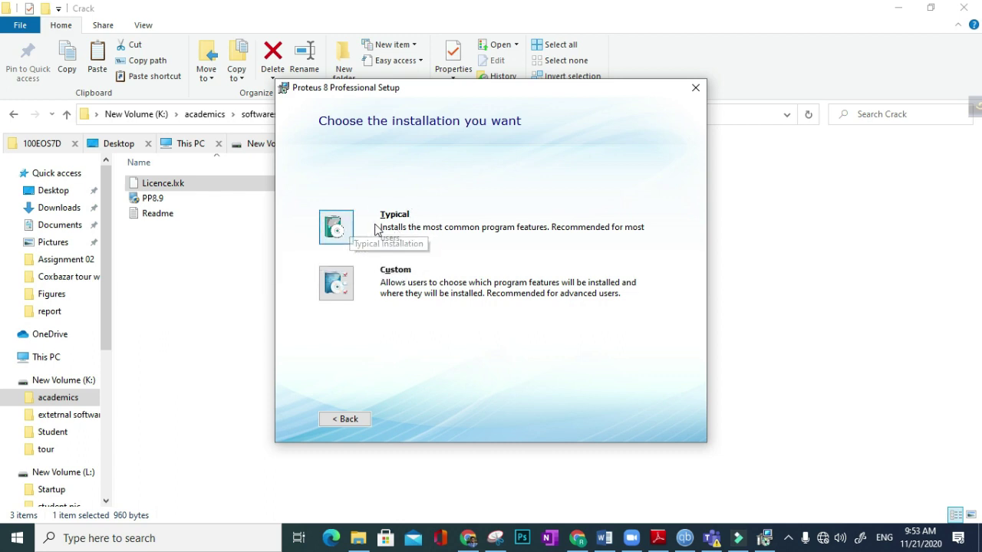
Step: Choose Typical installation and proceed past the Unchecky warning
click(345, 227)
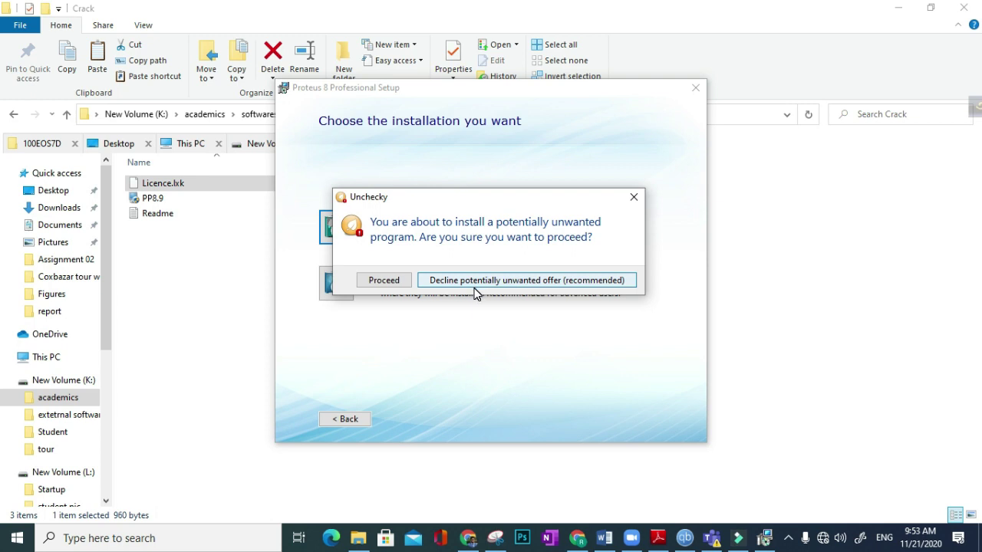
click(384, 280)
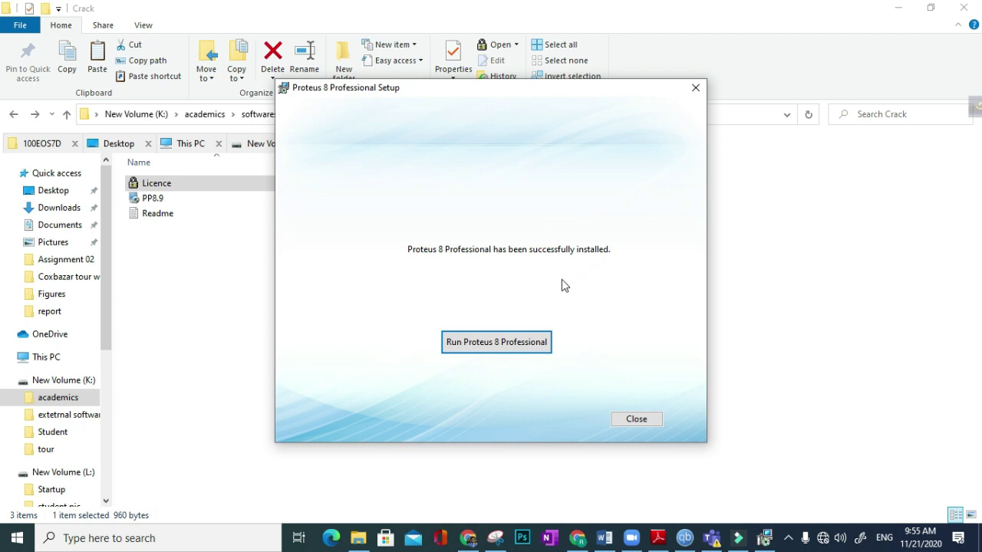
Step: Close the finished Proteus 8 Professional installer
click(635, 419)
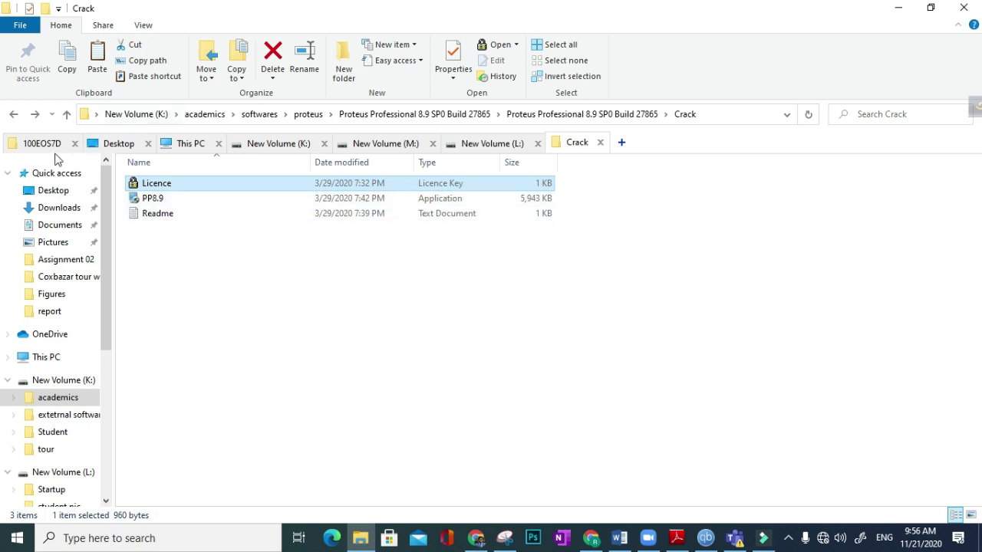
Step: Copy Licence and PP8.9 from the Crack folder, then minimize File Explorer
click(67, 115)
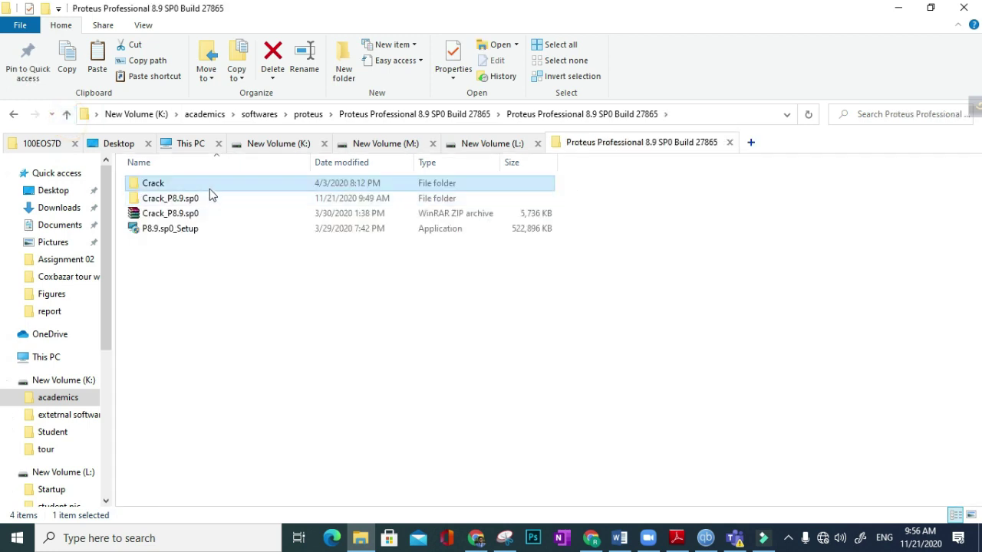
double_click(209, 190)
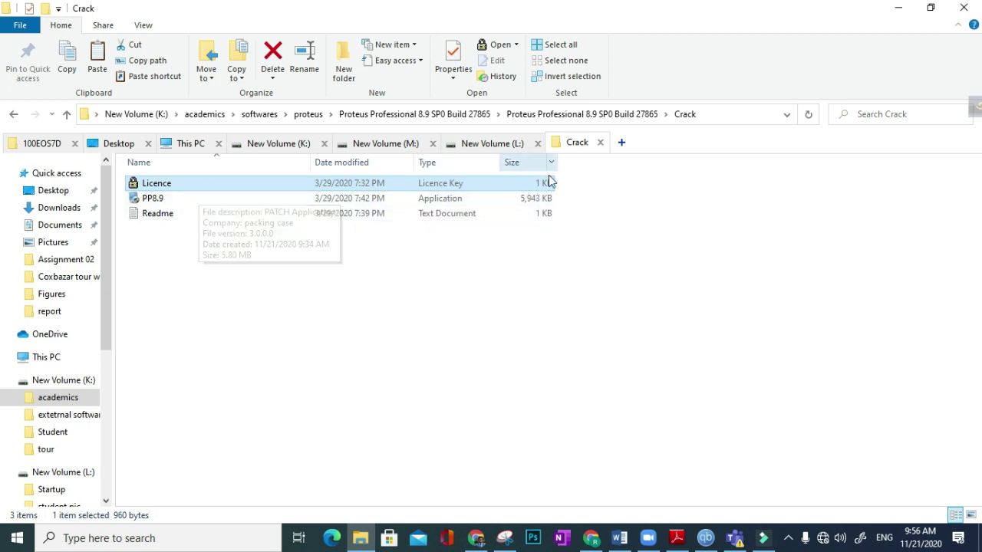
drag(569, 184, 550, 201)
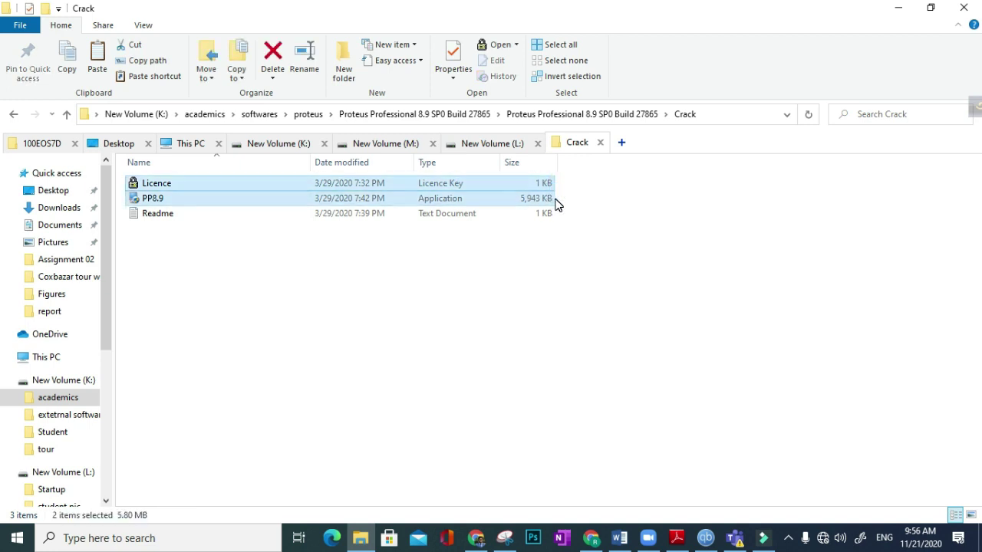
right_click(497, 190)
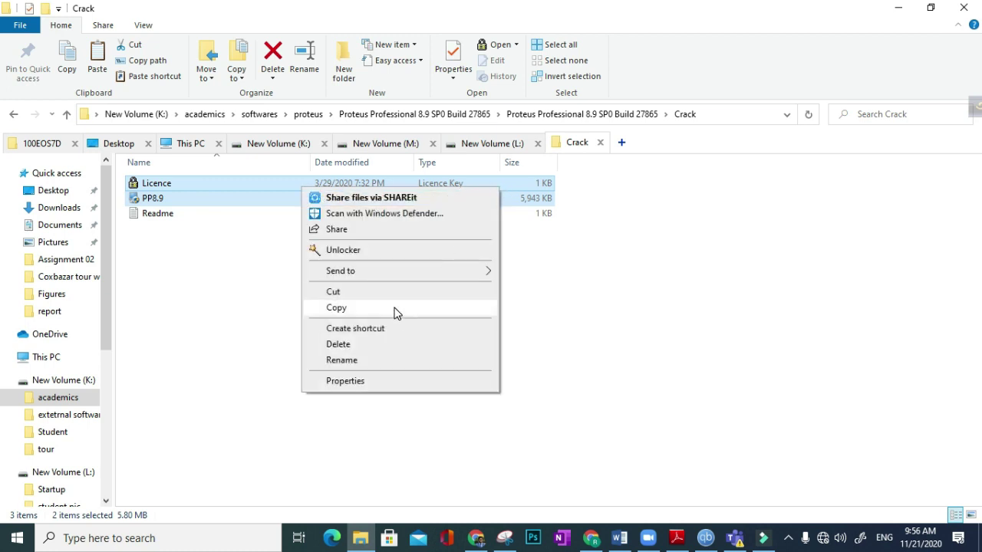
click(394, 308)
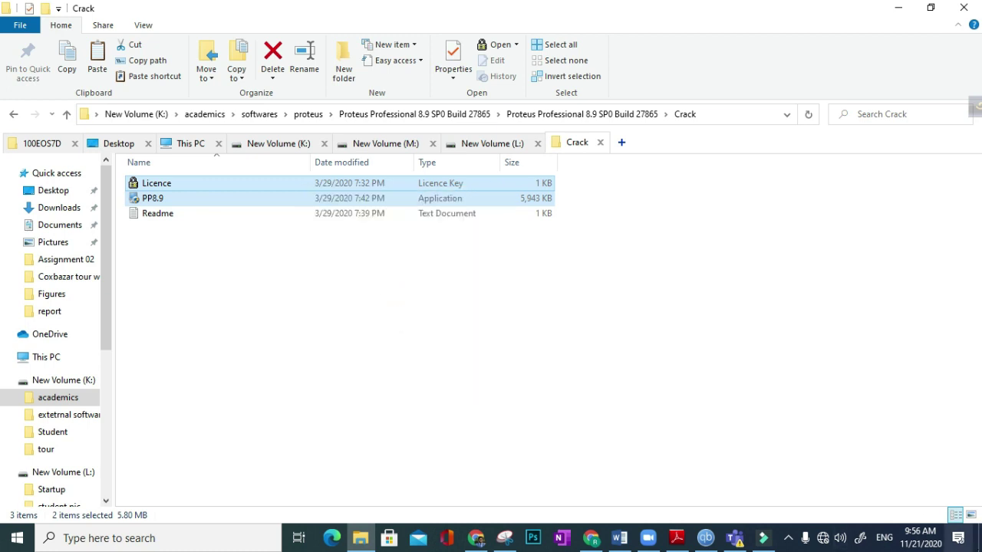
click(980, 537)
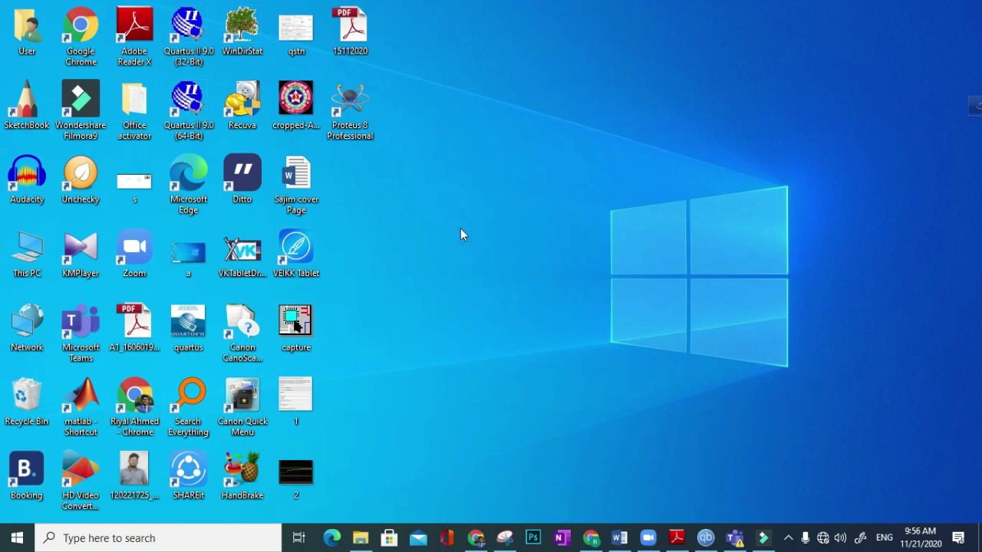
Step: Open C:\Program Files (x86)\Labcenter Electronics\Proteus 8 Professional via the desktop shortcut's file location
right_click(370, 128)
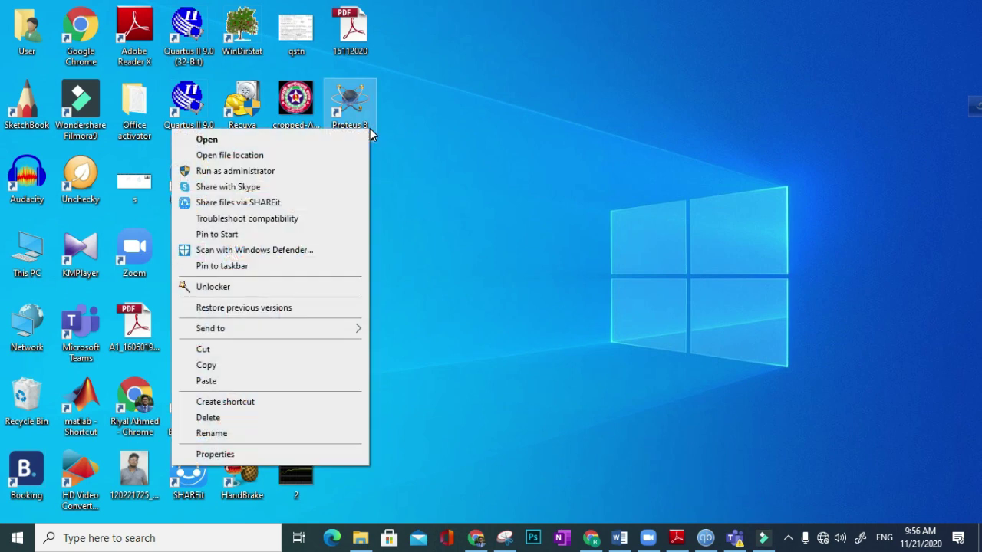
click(314, 156)
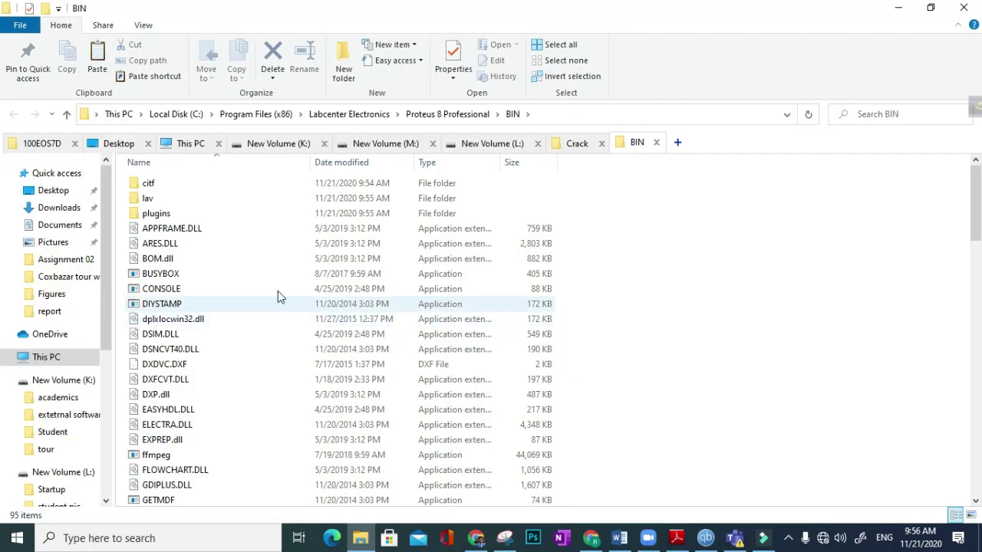
click(69, 114)
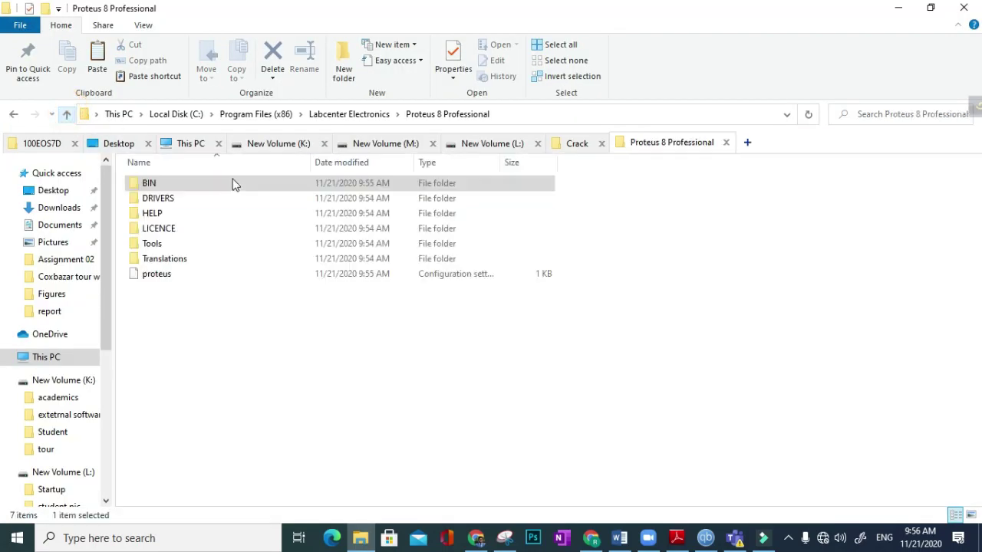
click(67, 113)
click(69, 113)
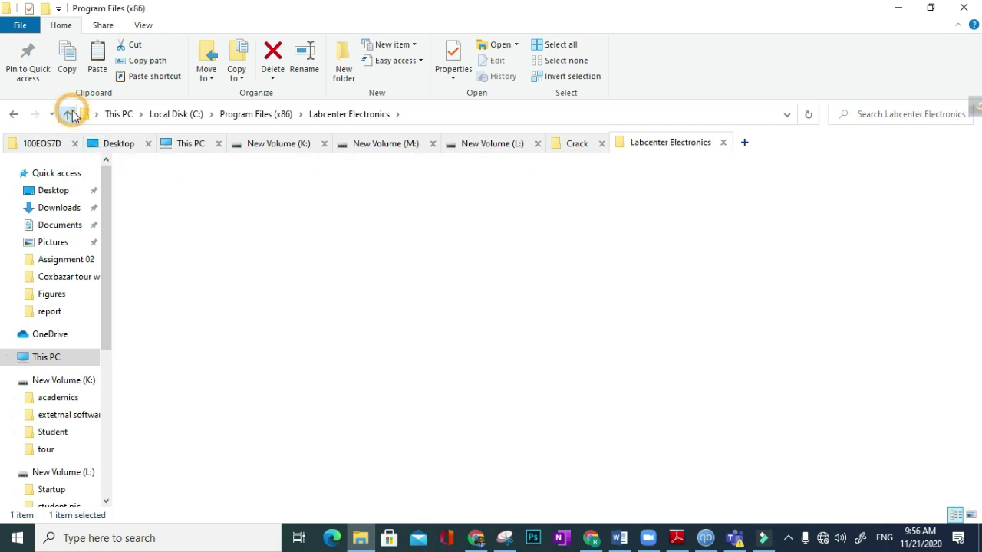
click(69, 113)
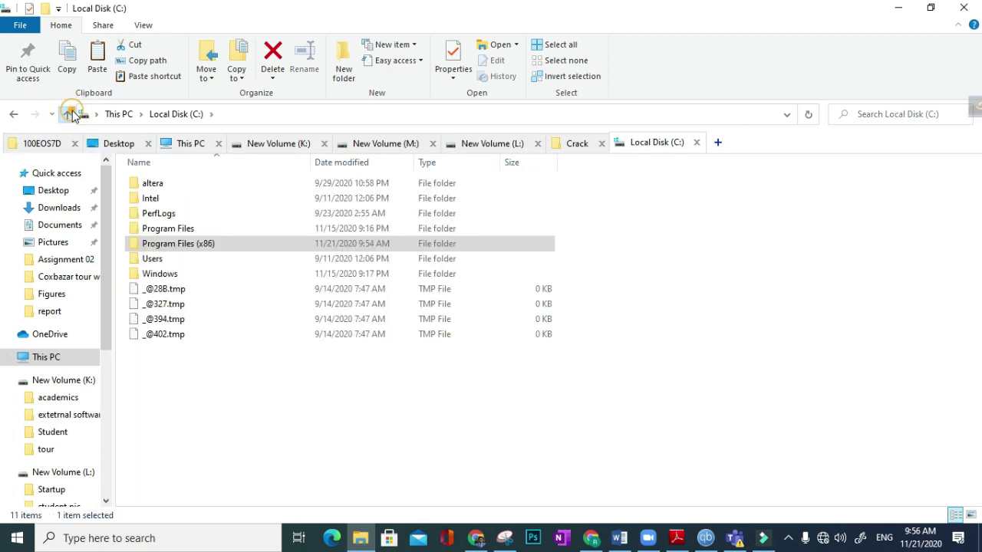
click(69, 113)
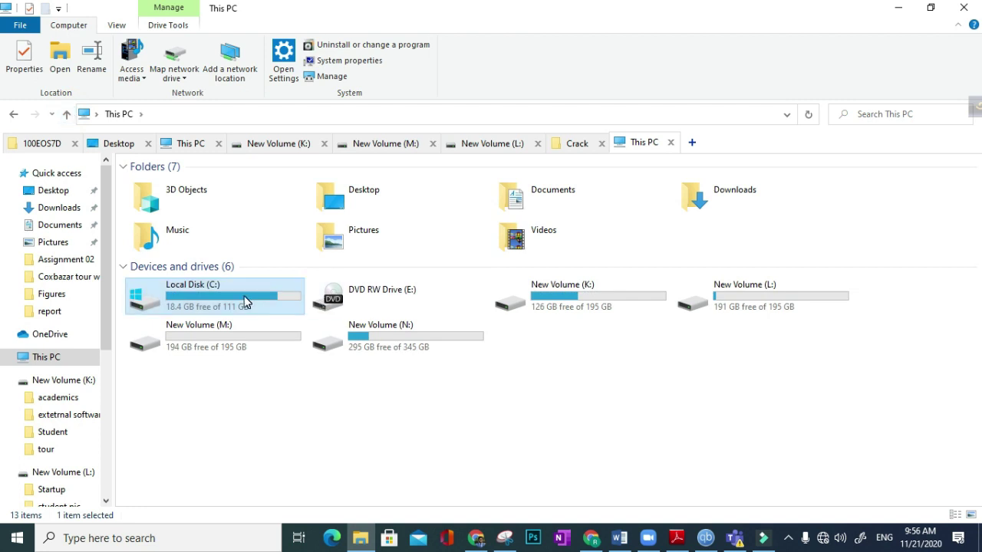
double_click(244, 301)
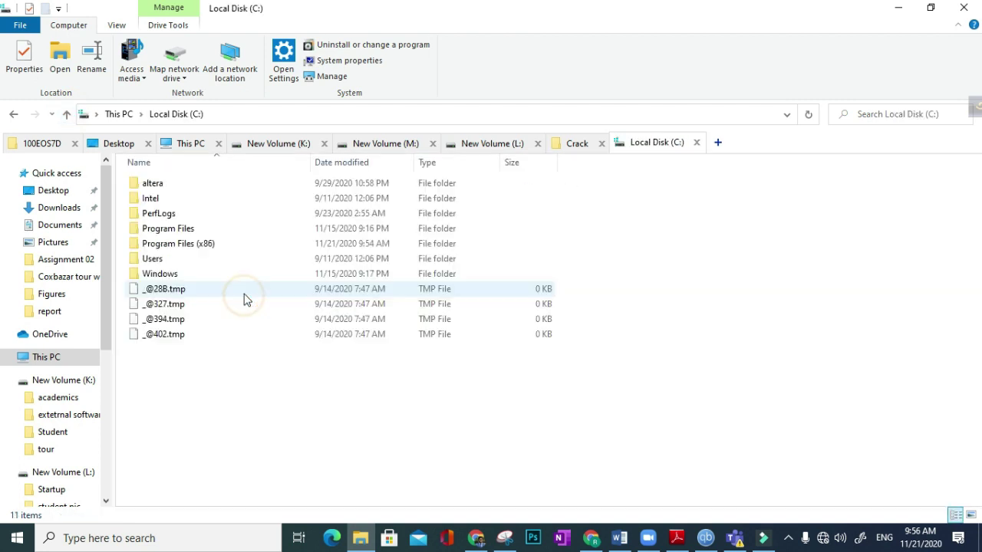
click(197, 245)
double_click(197, 245)
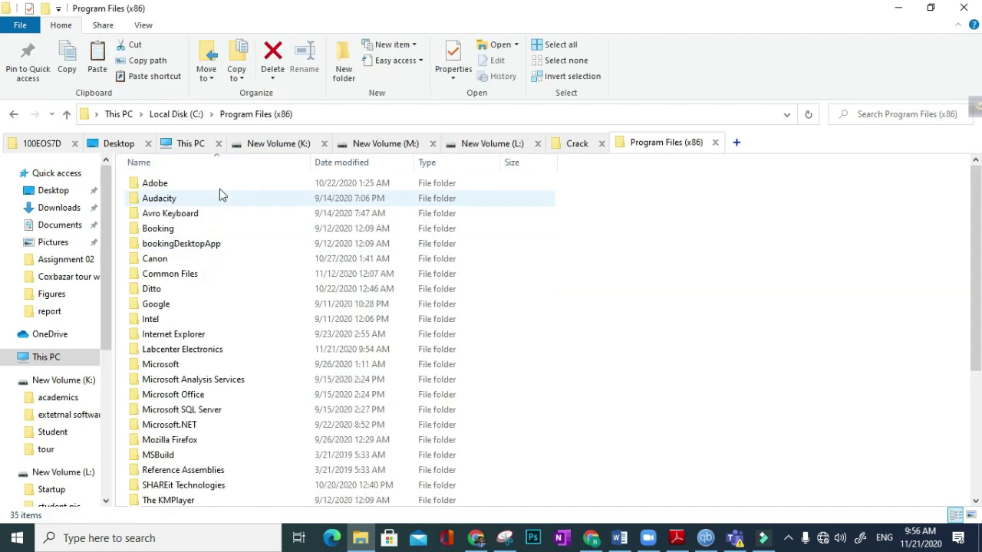
double_click(214, 354)
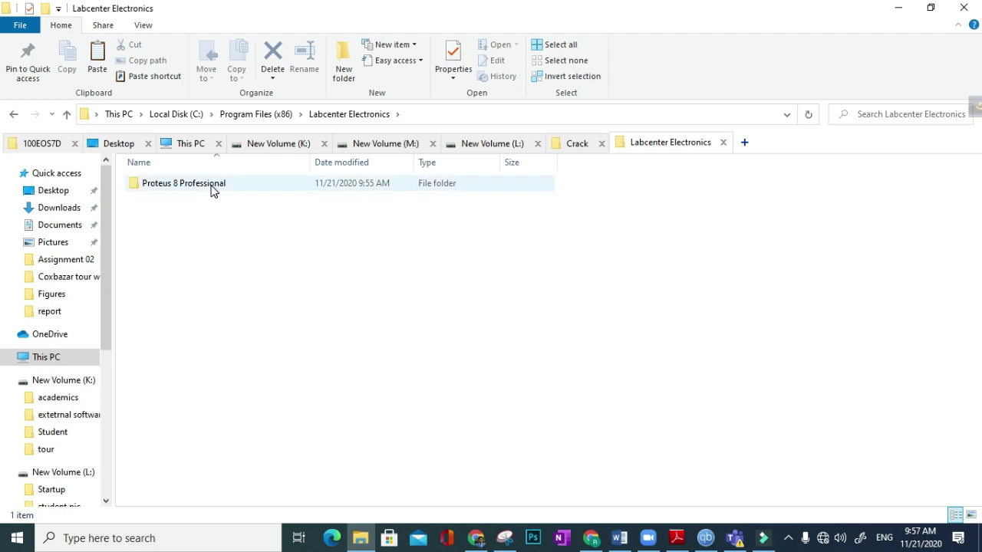
double_click(213, 189)
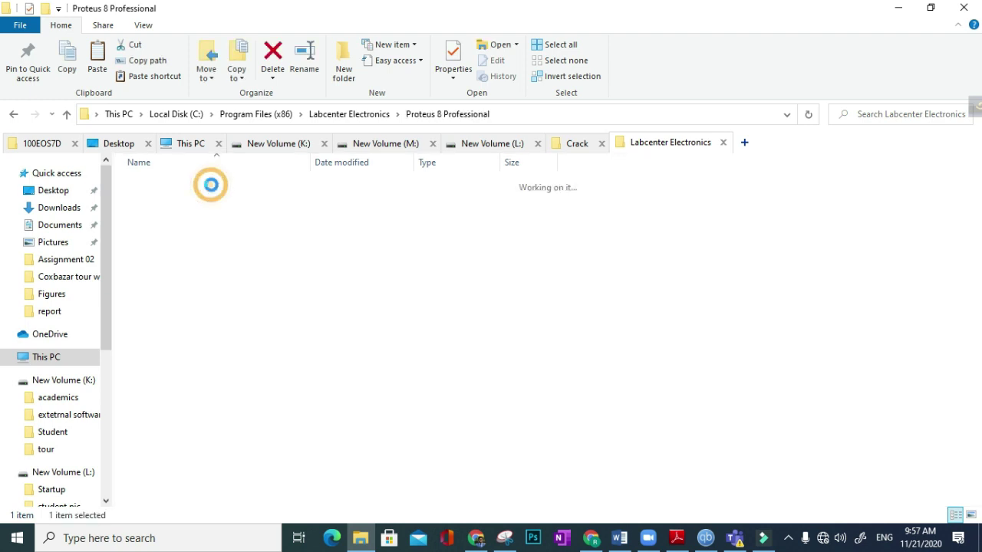
Step: Paste Licence and PP8.9 into the install folder, granting administrator permission for all items
right_click(258, 326)
click(152, 211)
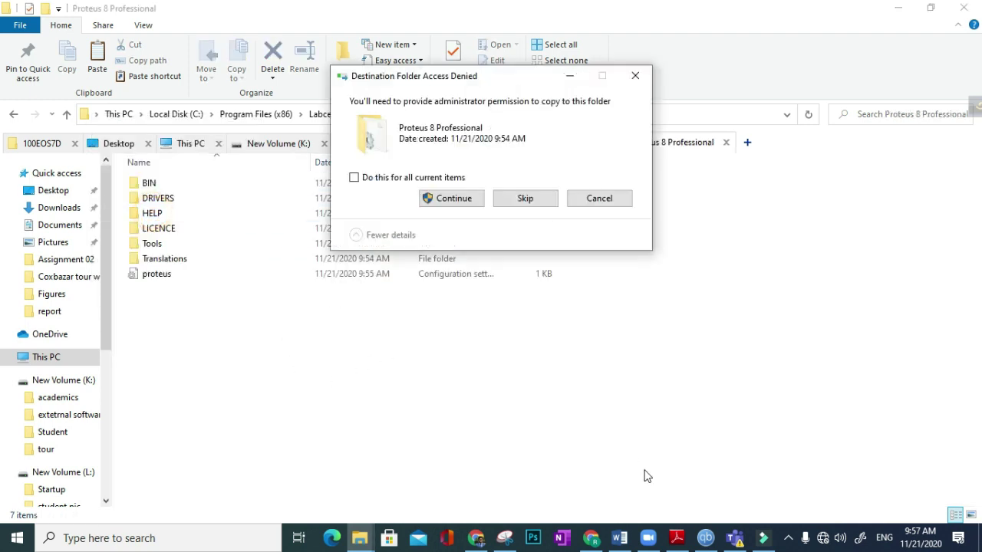
click(354, 178)
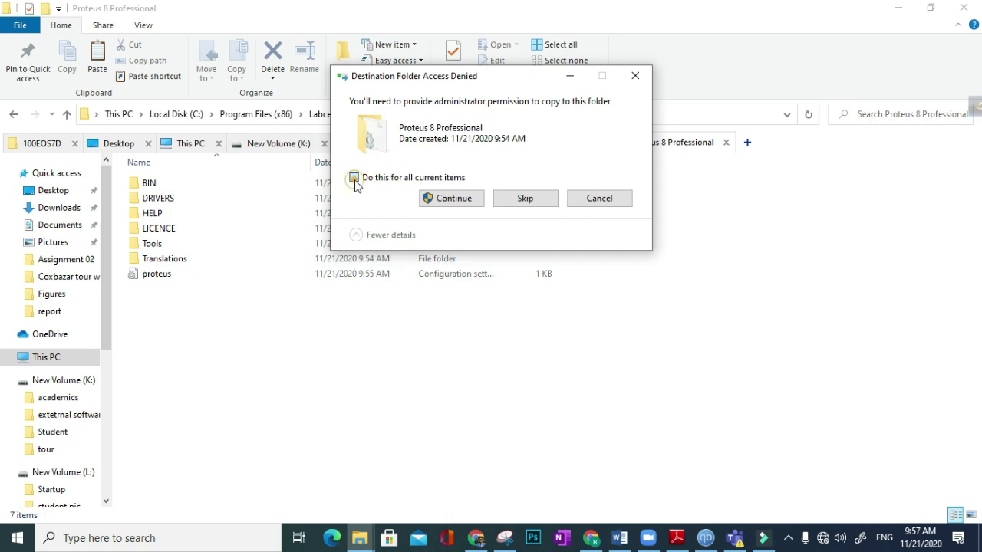
click(440, 204)
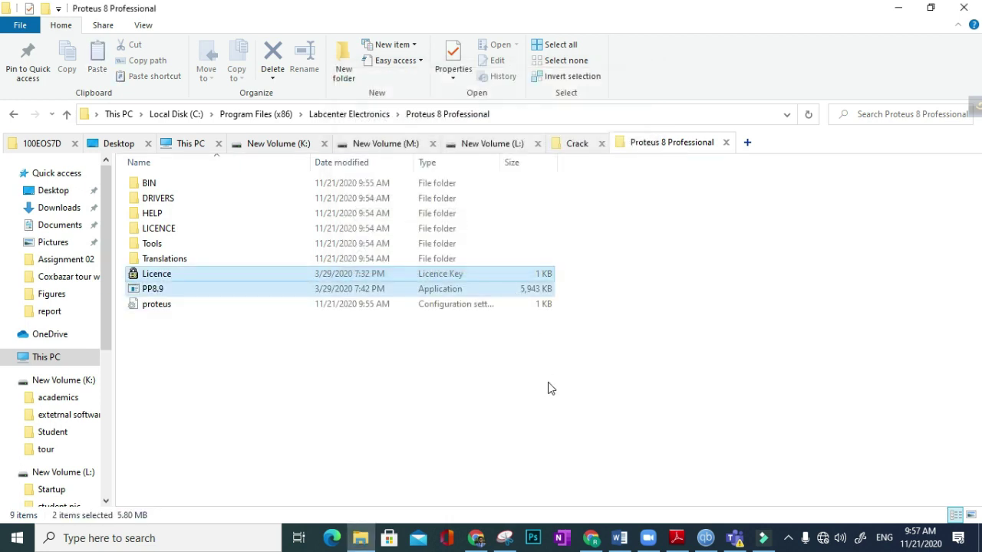
Step: Run the PP8.9 patch from the Proteus 8 Professional folder
click(478, 407)
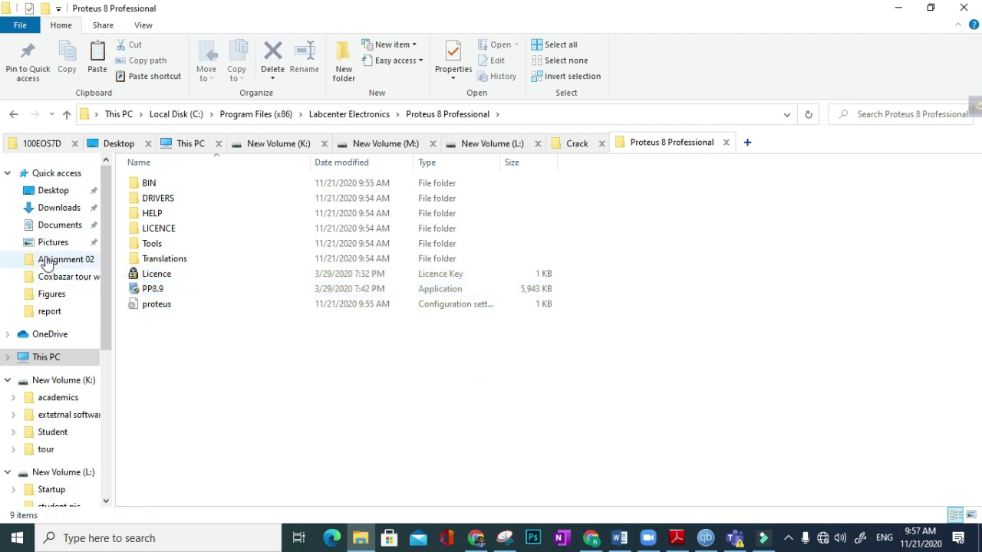
click(185, 298)
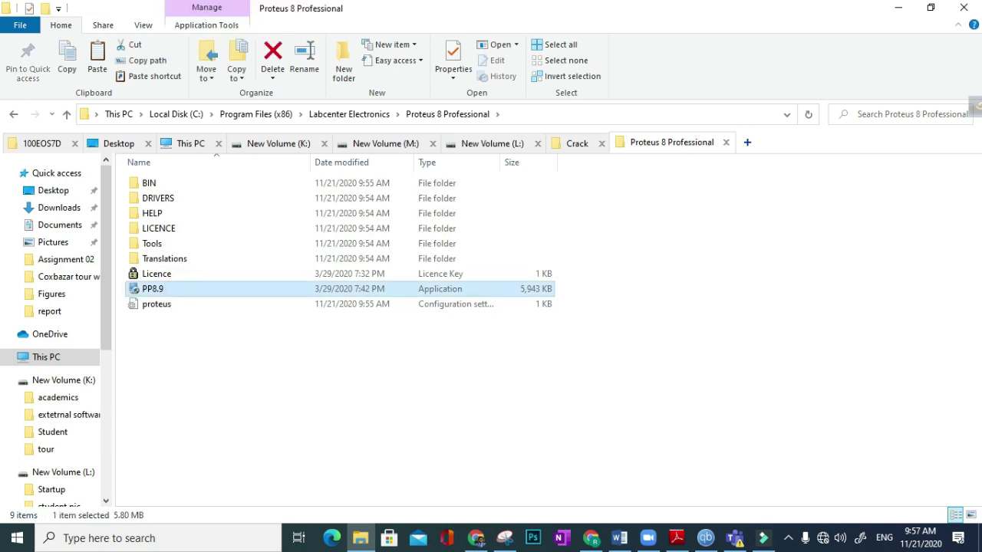
key(Return)
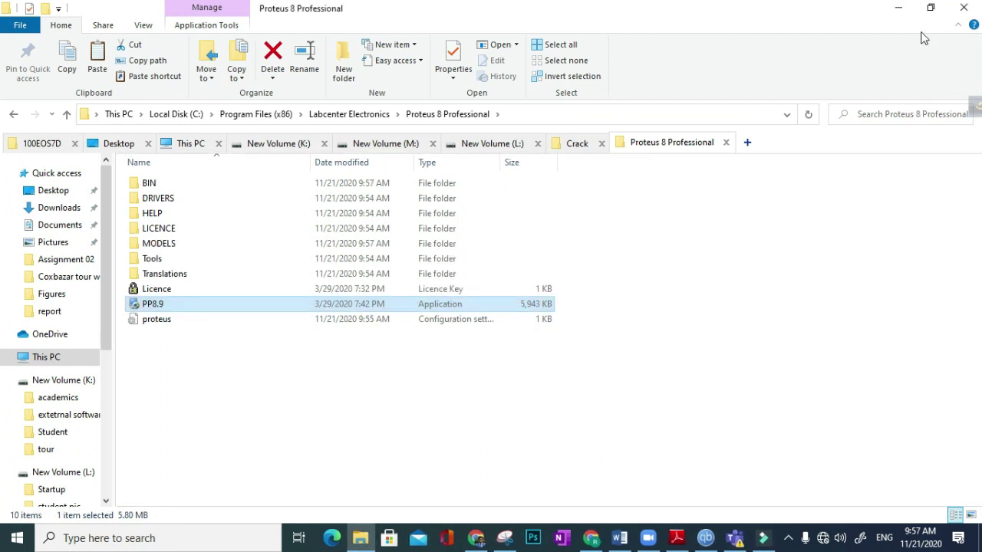
Step: Minimize File Explorer and start Proteus 8 Professional from its desktop shortcut
click(898, 7)
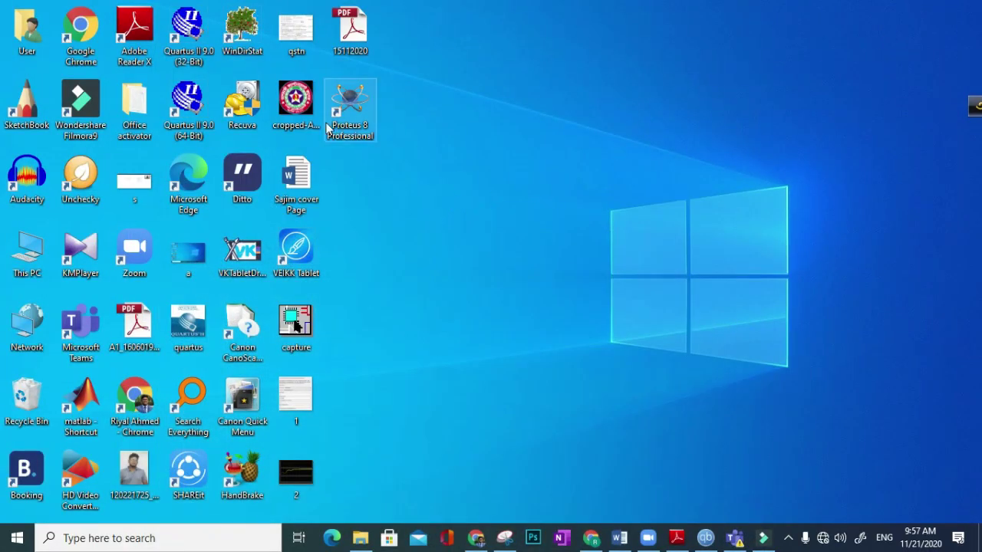
double_click(350, 129)
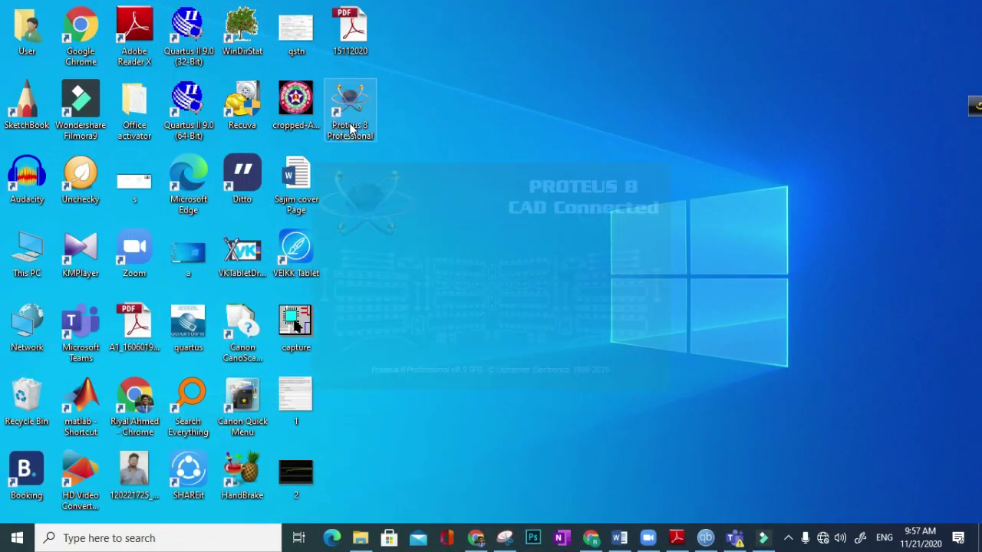